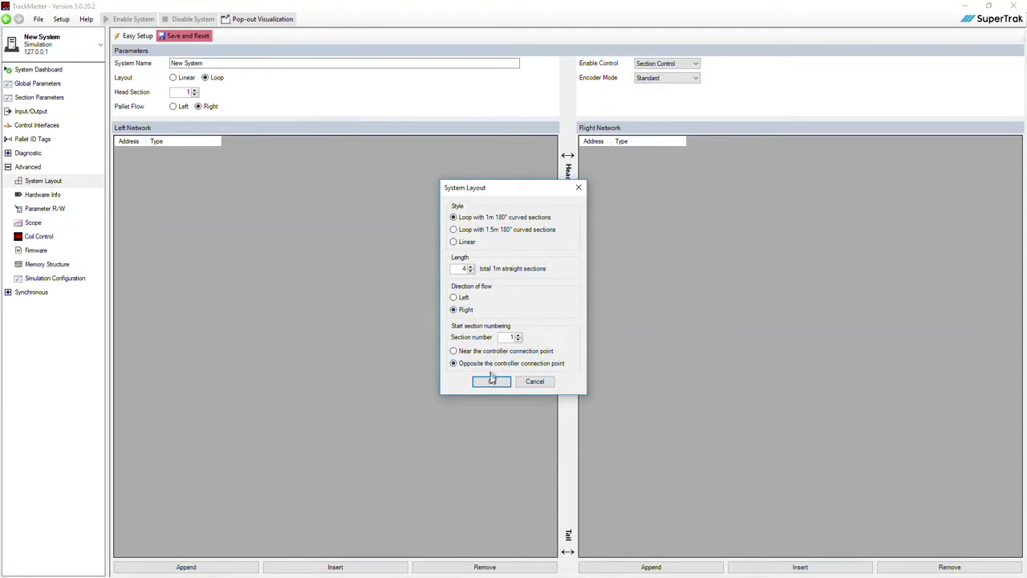
Generate a right-flowing loop layout with 1m 180° curved sections and 4 straight sections, and set Enable Control to TrackMaster.
click(492, 383)
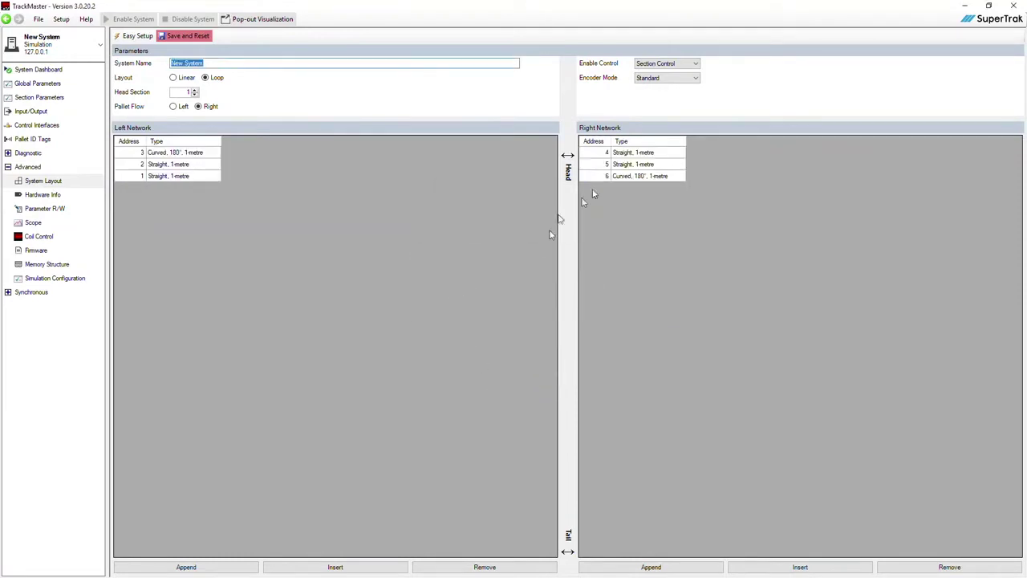
click(666, 64)
click(655, 84)
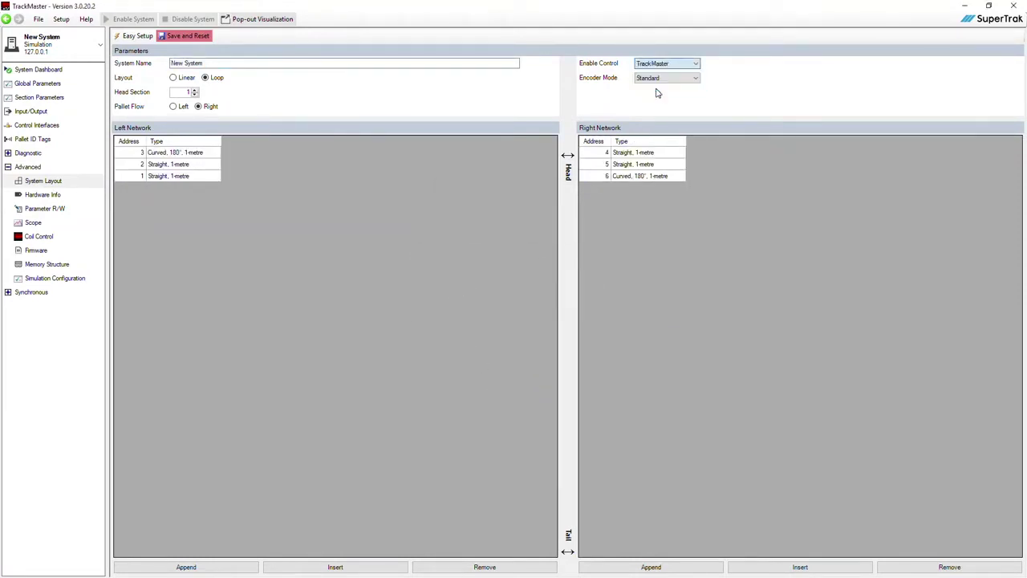
Name the system "Sample System", then save the layout with automatically created curve regions and reset the controller.
drag(324, 63, 172, 63)
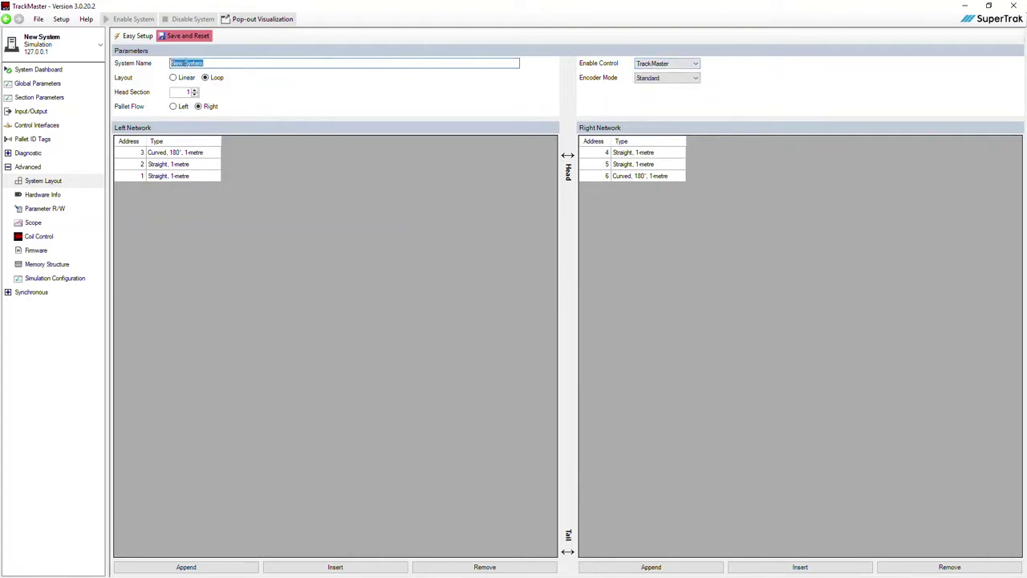
text(Sampl)
click(183, 36)
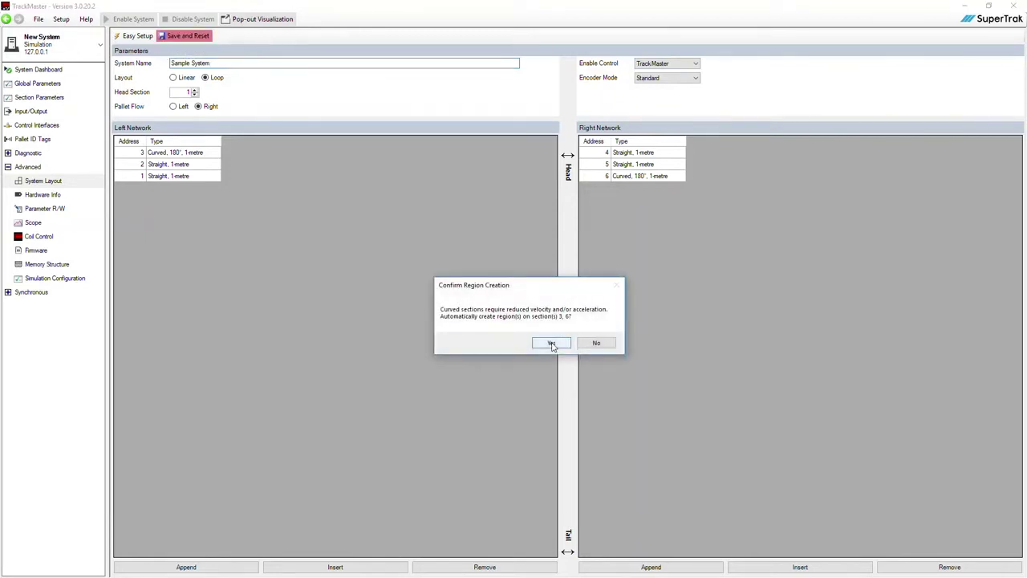
click(551, 344)
click(492, 382)
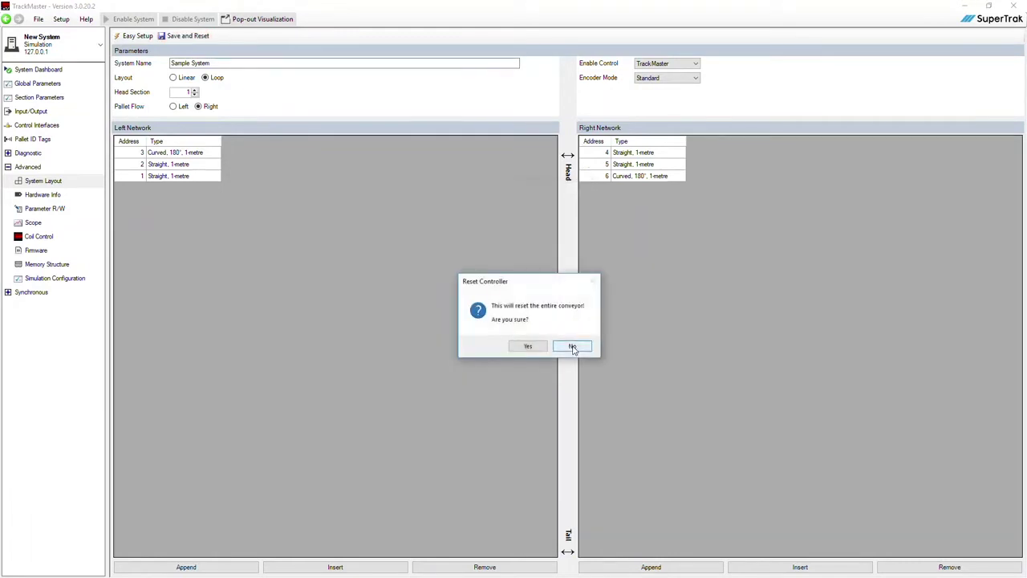
click(528, 347)
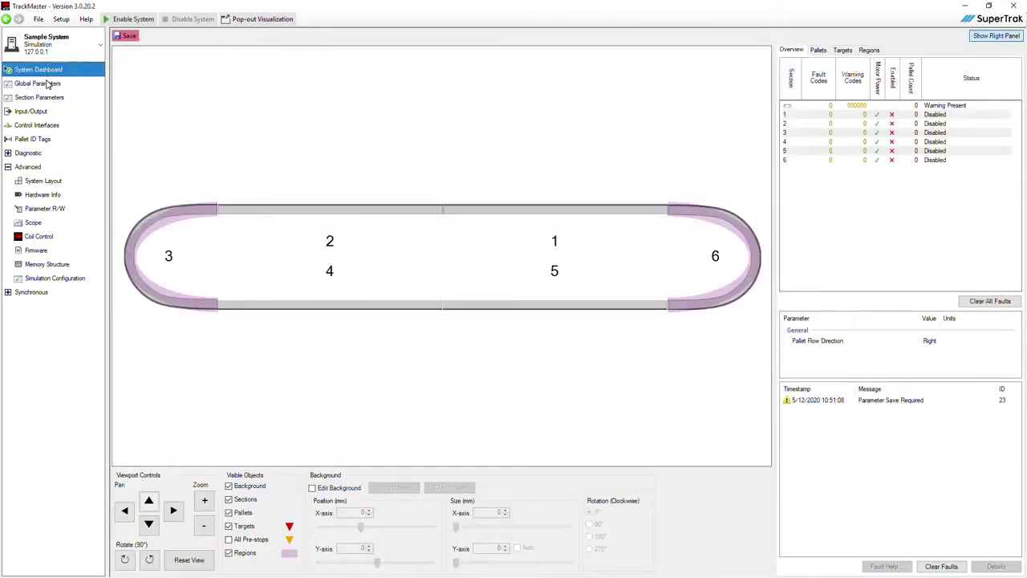
Define target 1 at section 1, position 500 as "Station 1" and target 2 at section 4, position 500 as "Station 2".
click(40, 84)
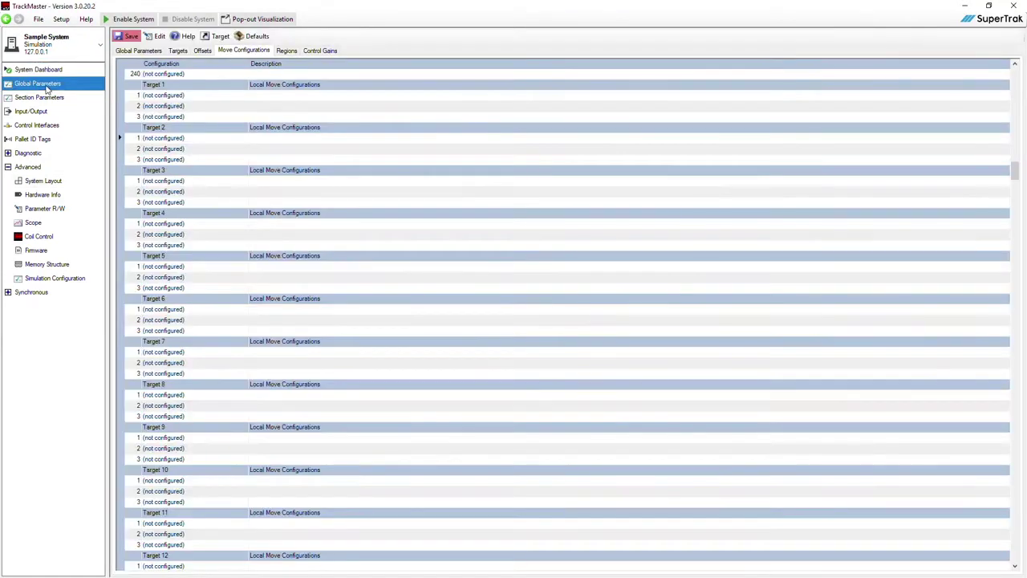
click(177, 53)
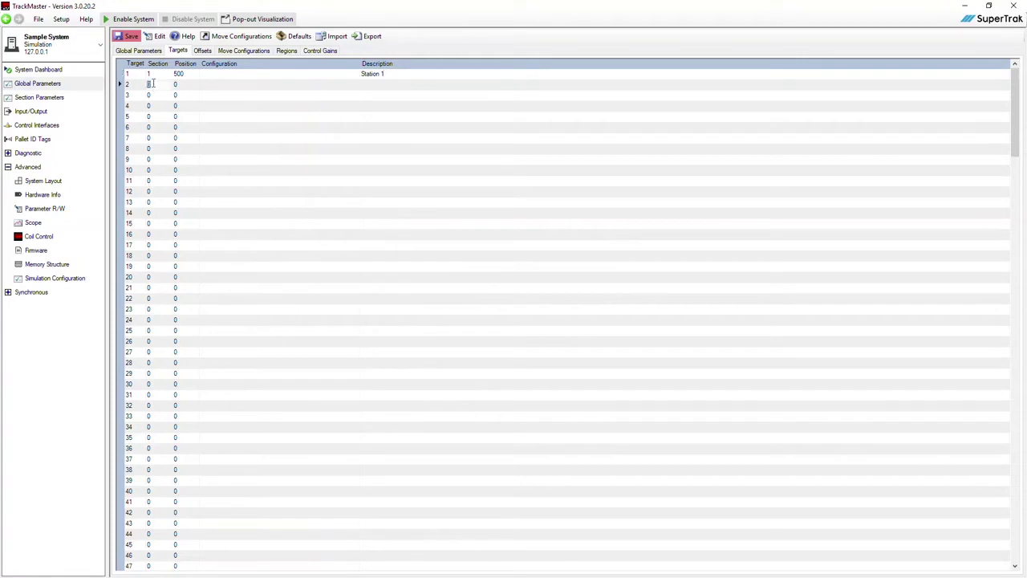
key(Tab)
key(Tab)
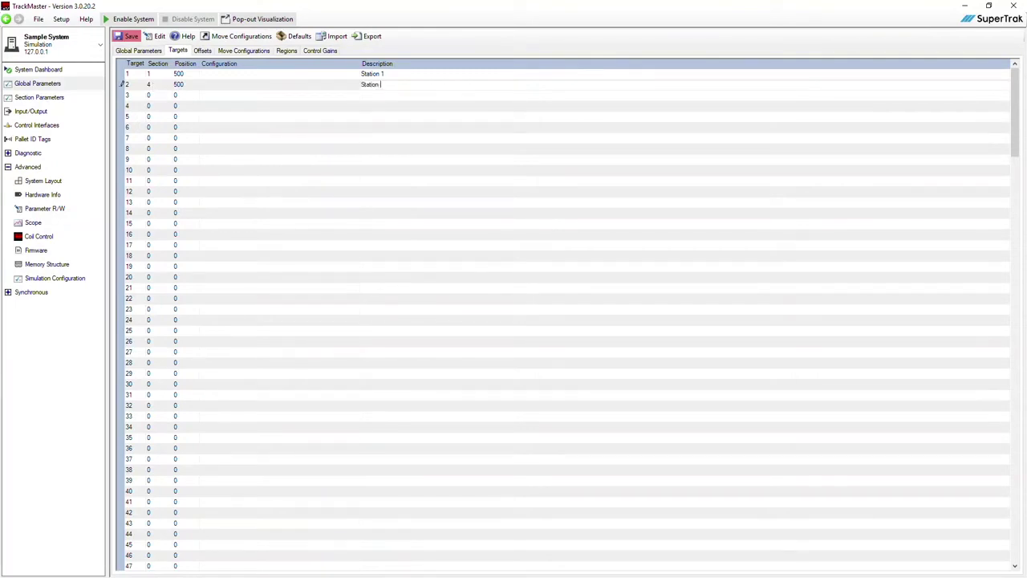
Set target 1 to auto-release after a 1000 ms dwell time using local move configuration 1.
double_click(207, 74)
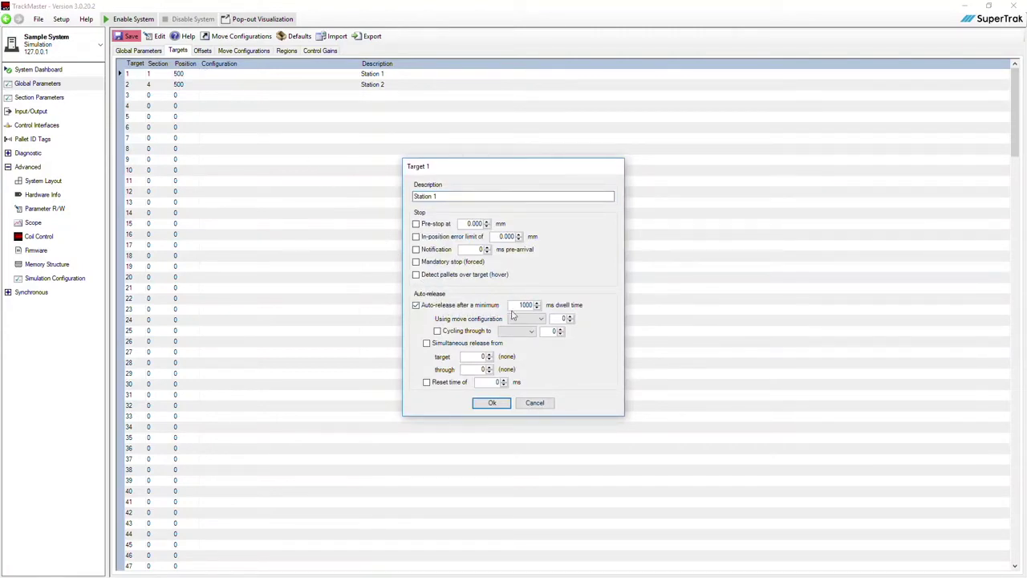
click(514, 319)
click(520, 328)
click(493, 402)
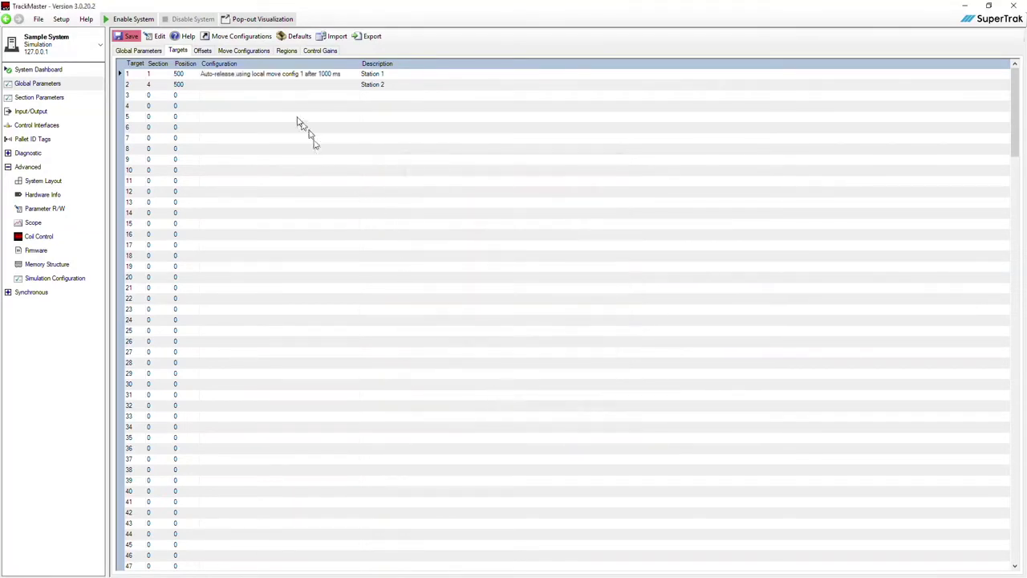
Set target 2 to auto-release after a 1000 ms dwell time using local move configuration 1.
double_click(277, 87)
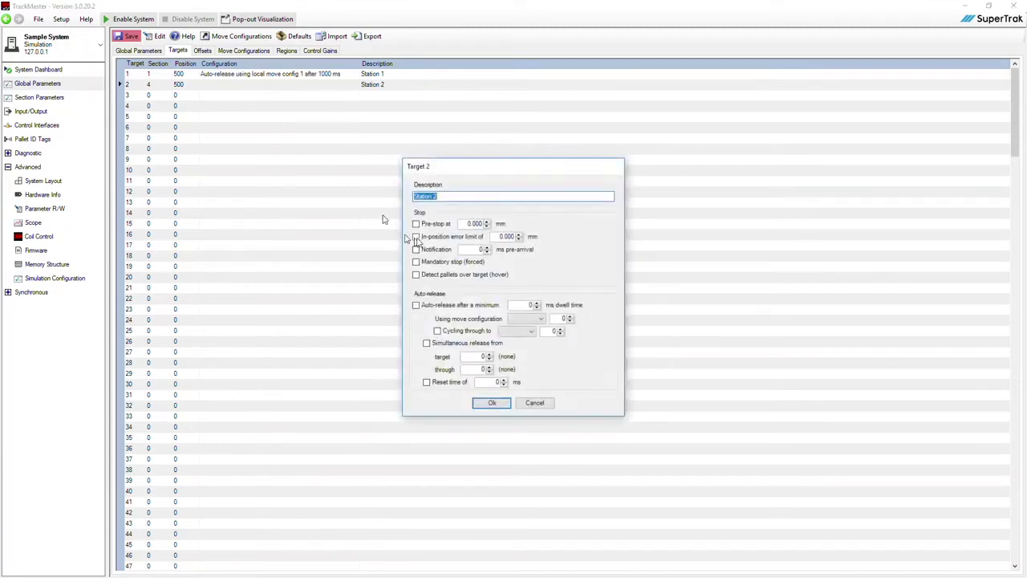
click(464, 305)
click(526, 318)
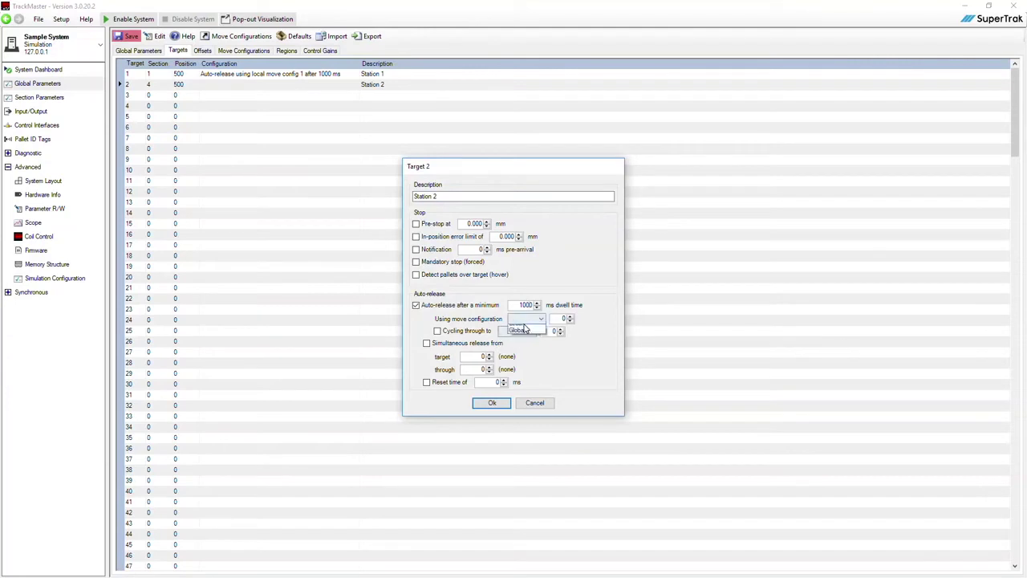
click(525, 331)
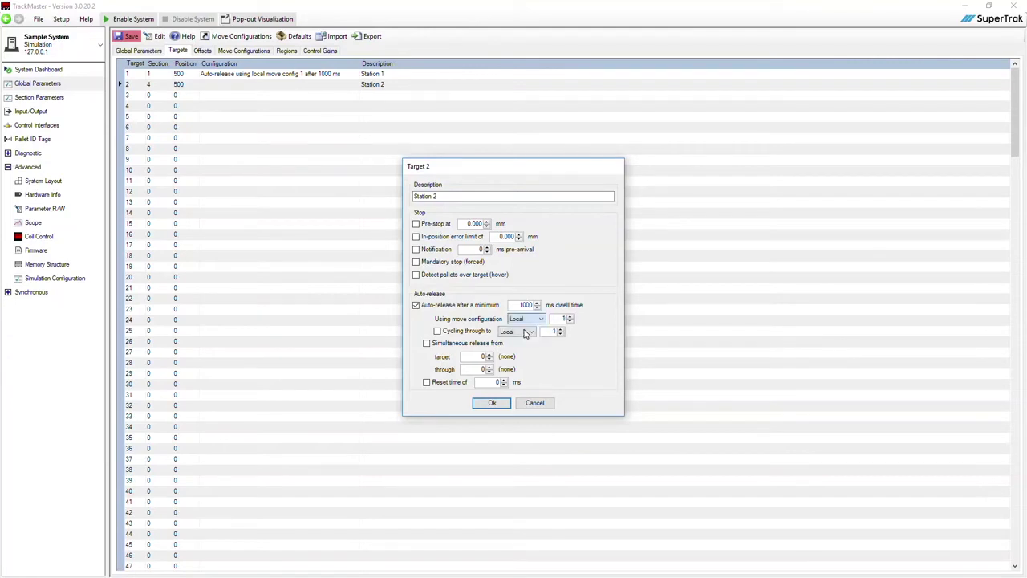
click(490, 403)
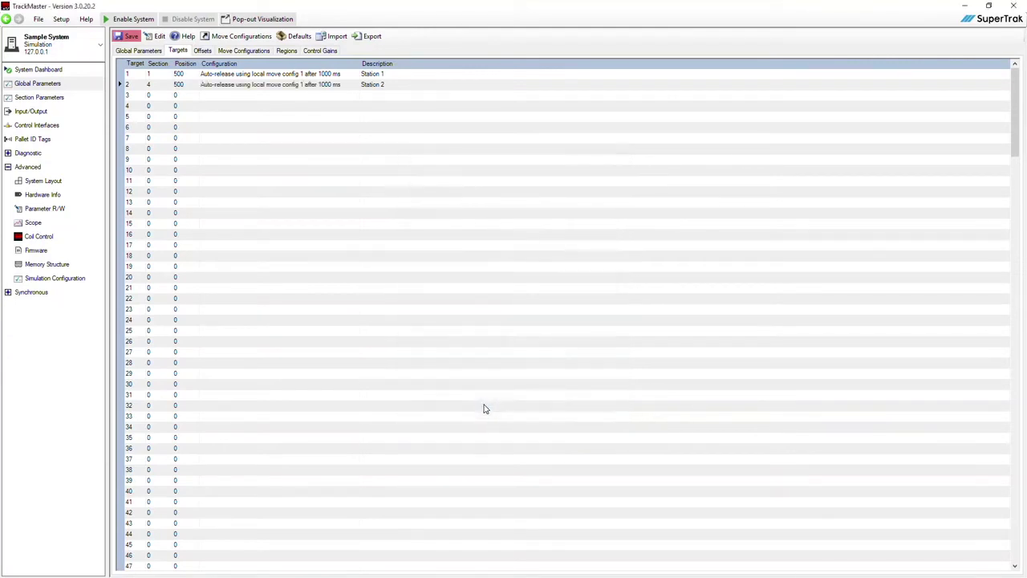
Configure target 1's local move configuration 1 to move right to target 2 at 2500 mm/s with its own acceleration setting.
click(243, 50)
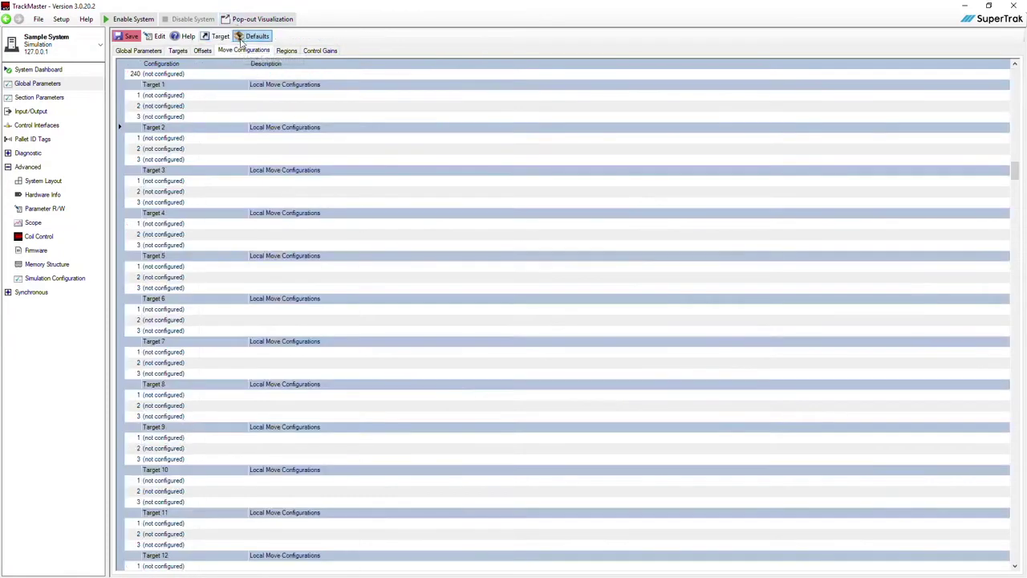
double_click(157, 97)
click(444, 225)
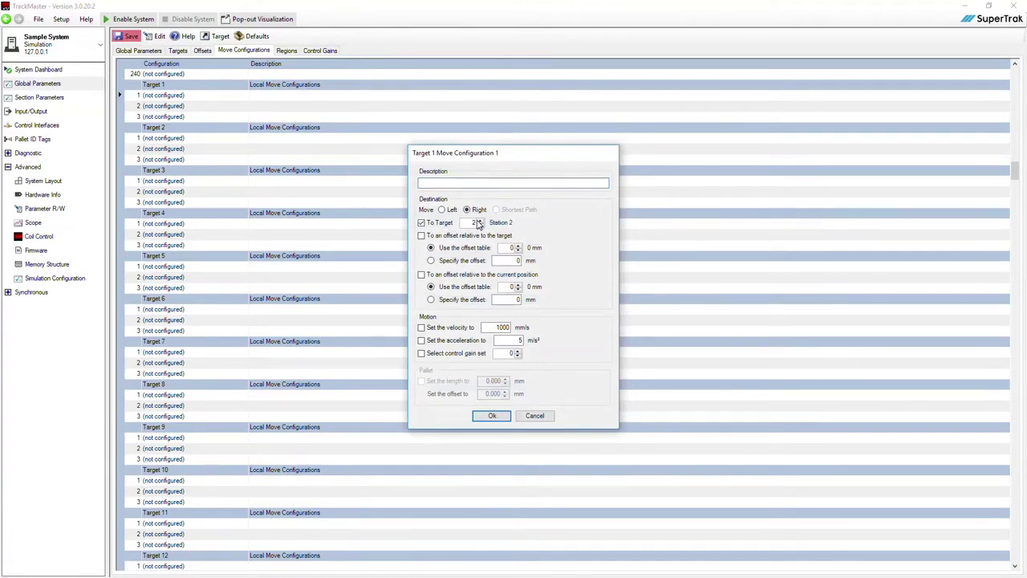
drag(492, 328, 535, 330)
drag(497, 338, 510, 340)
click(492, 415)
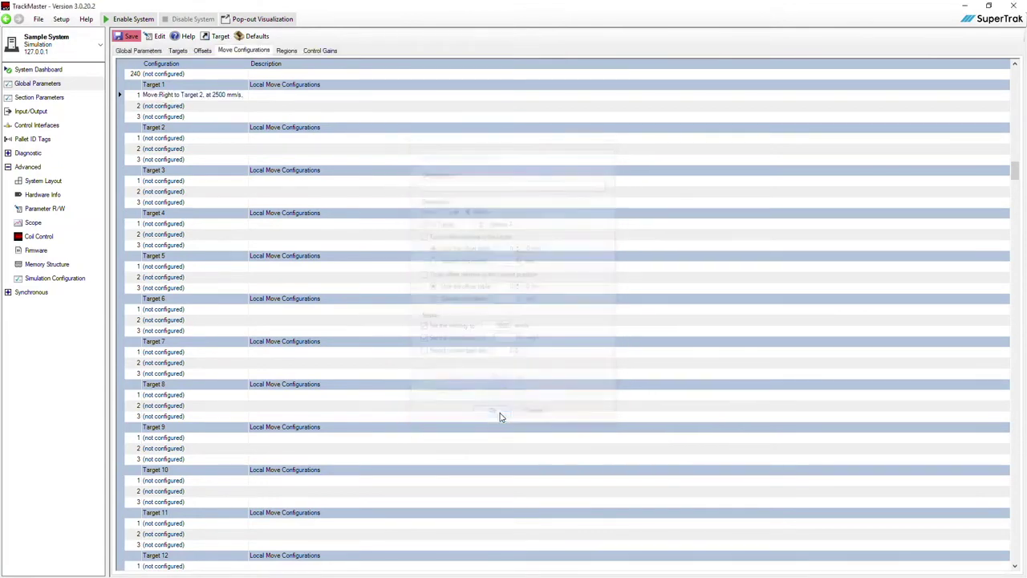
Configure target 2's local move configuration 1 to move right to target 1.
double_click(196, 141)
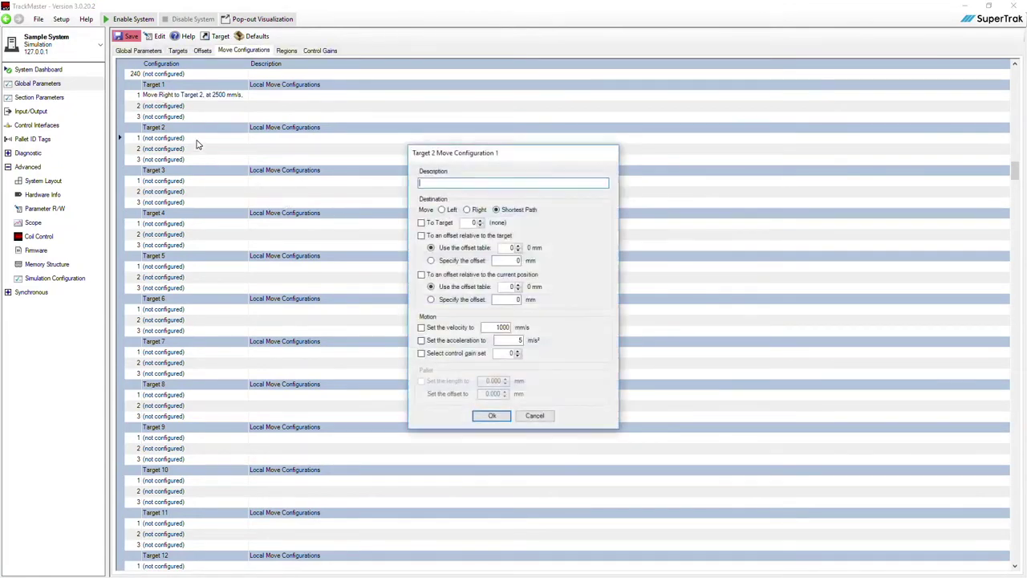
click(440, 225)
click(493, 415)
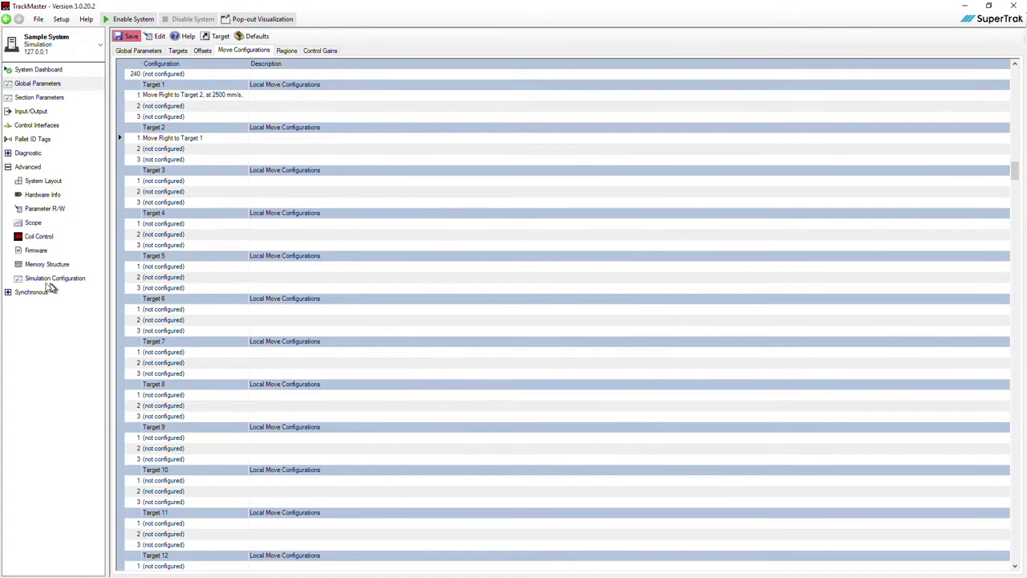
Create 6 simulated pallets starting at section 1, 250 mm, queued toward the left, with 1500 g payload and IR tags from 1.
click(46, 281)
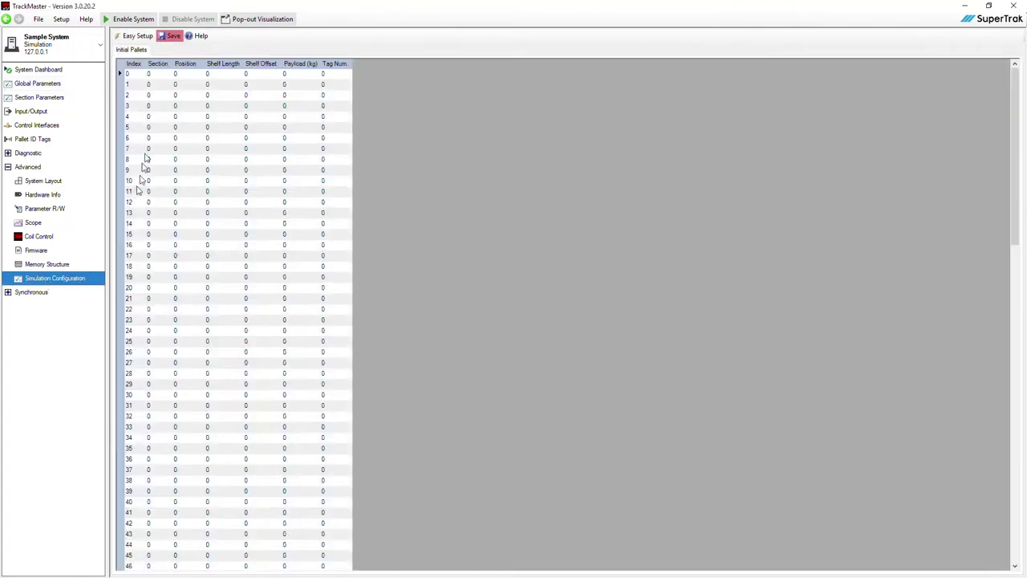
click(137, 36)
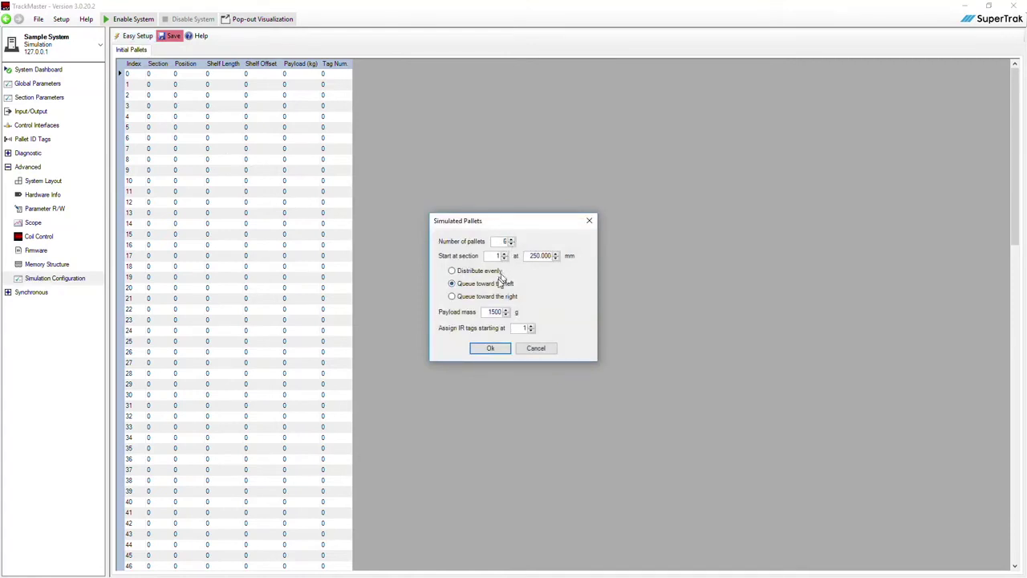
click(492, 348)
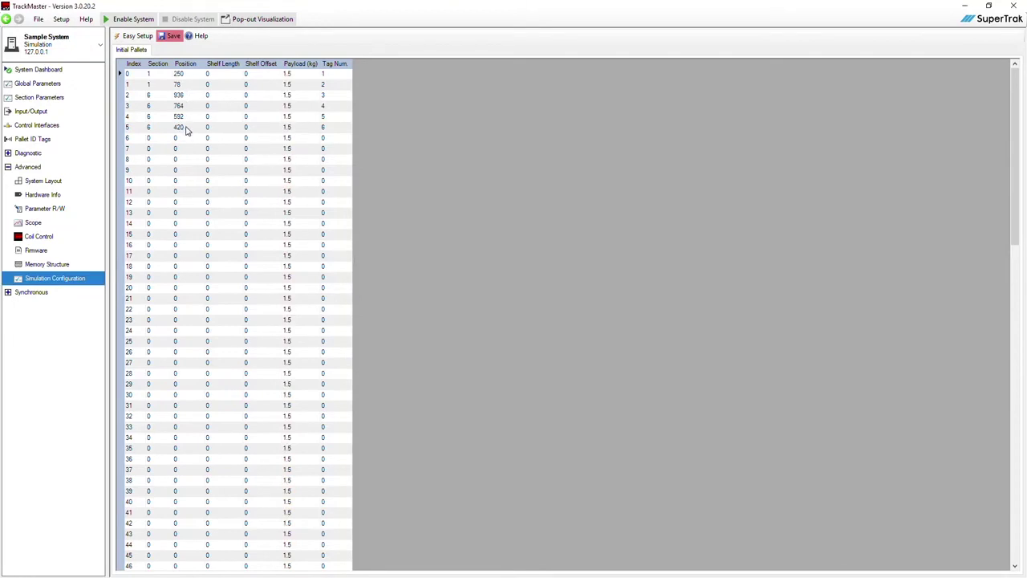
Return to the system dashboard and save the preselected configuration items, including targets, move configurations and simulation configuration.
click(48, 73)
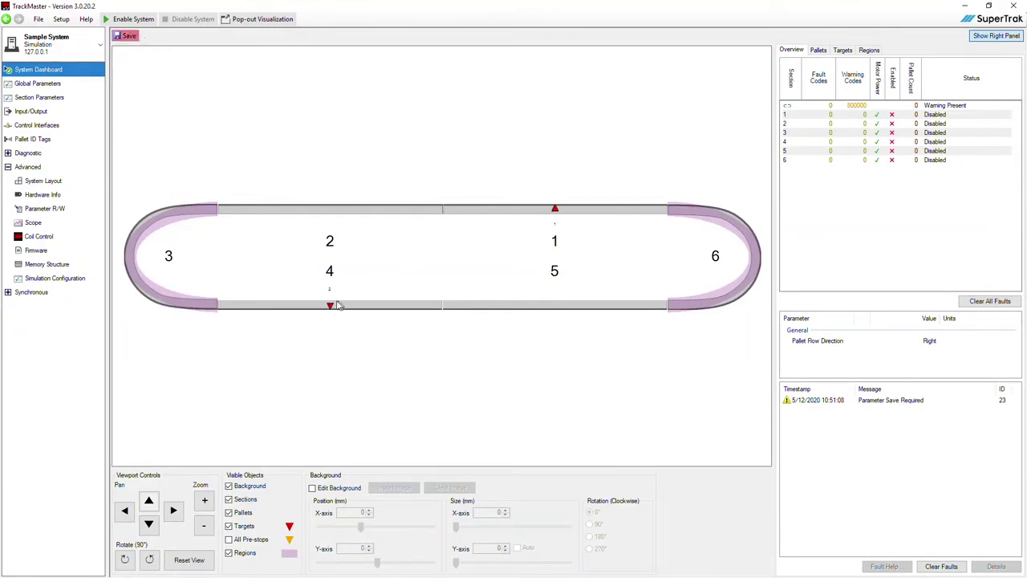
click(128, 37)
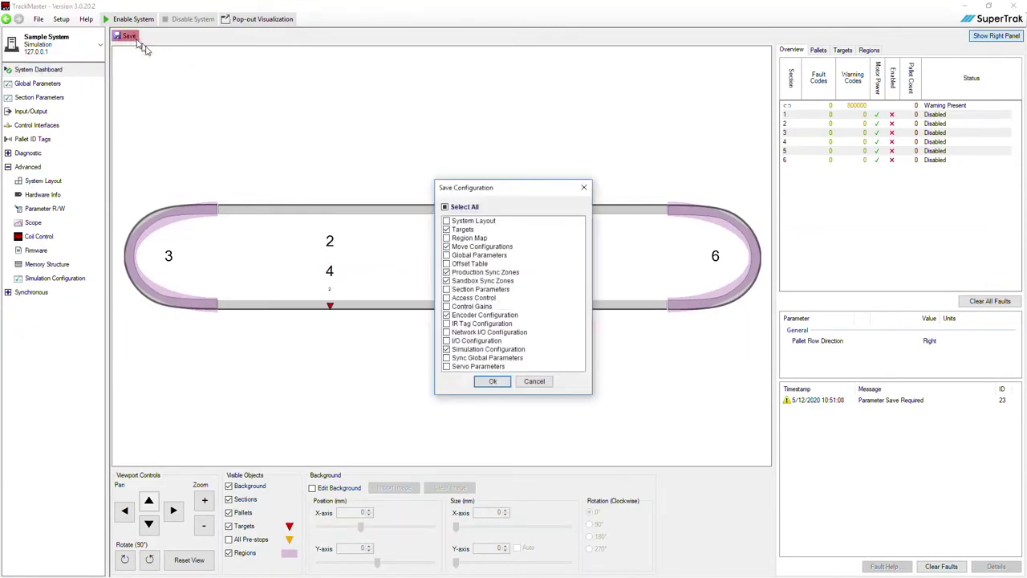
click(492, 381)
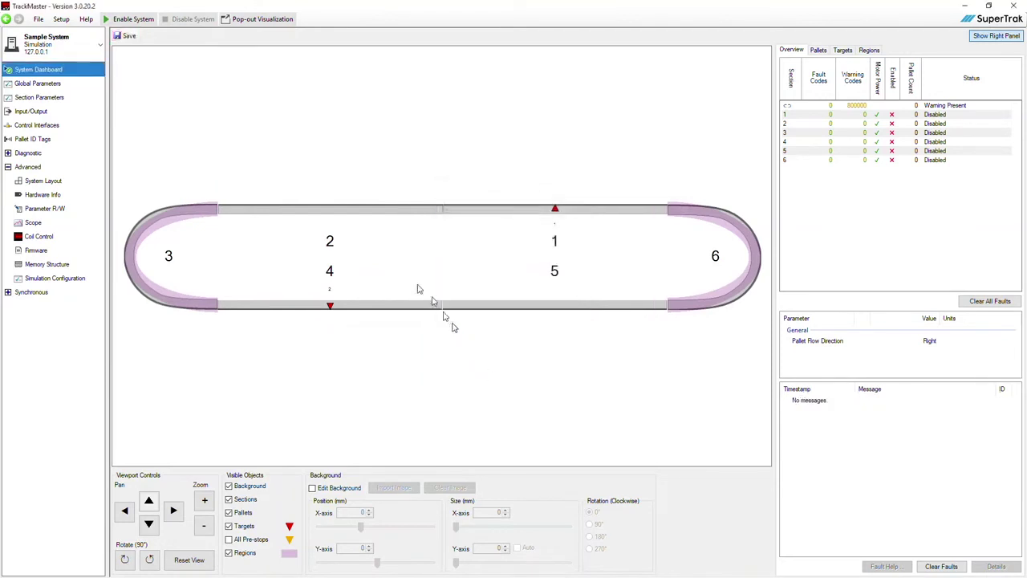
Reset the controller and enable the system to run the simulated pallets.
click(61, 19)
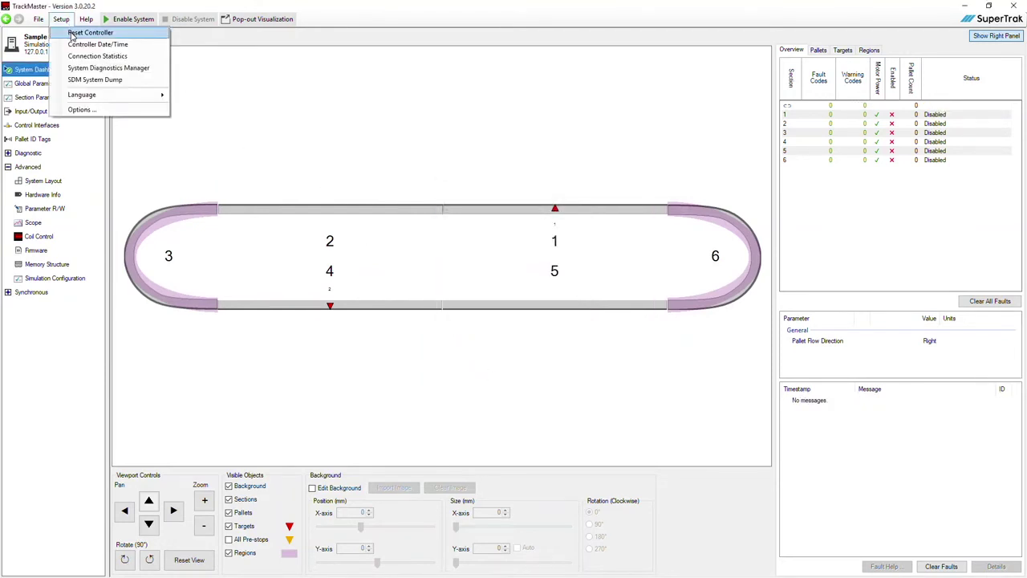
click(72, 34)
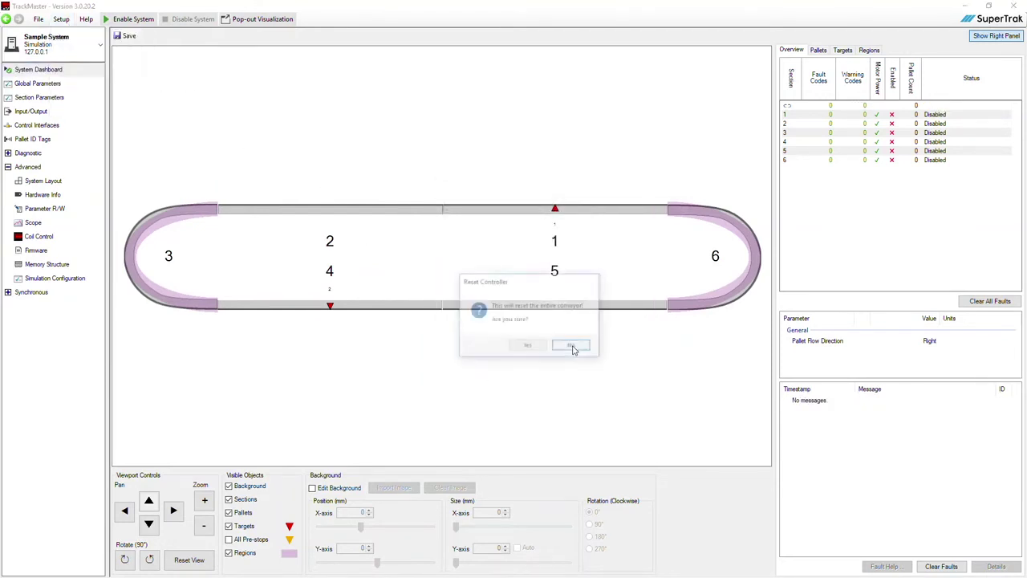
click(530, 348)
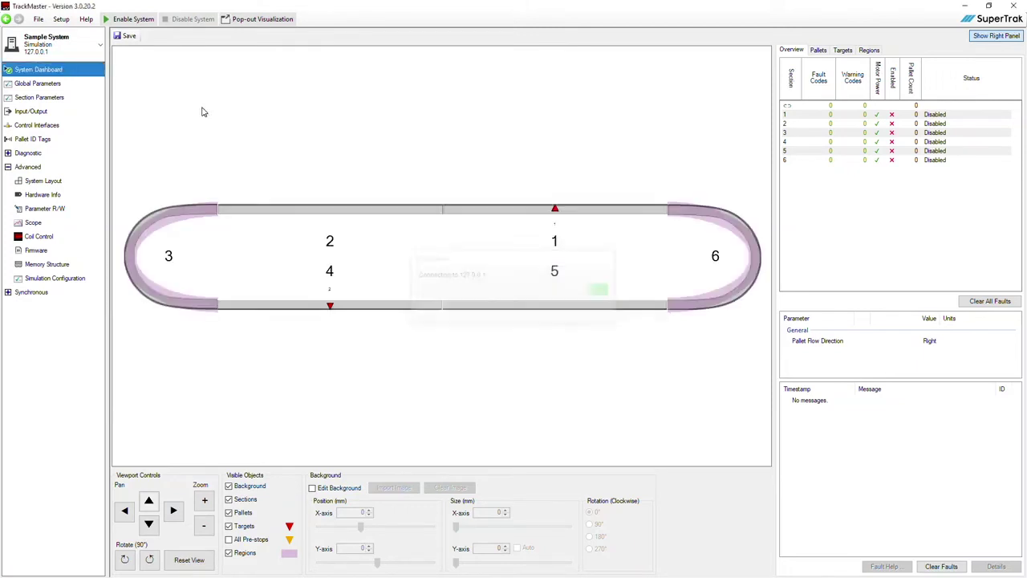
click(135, 19)
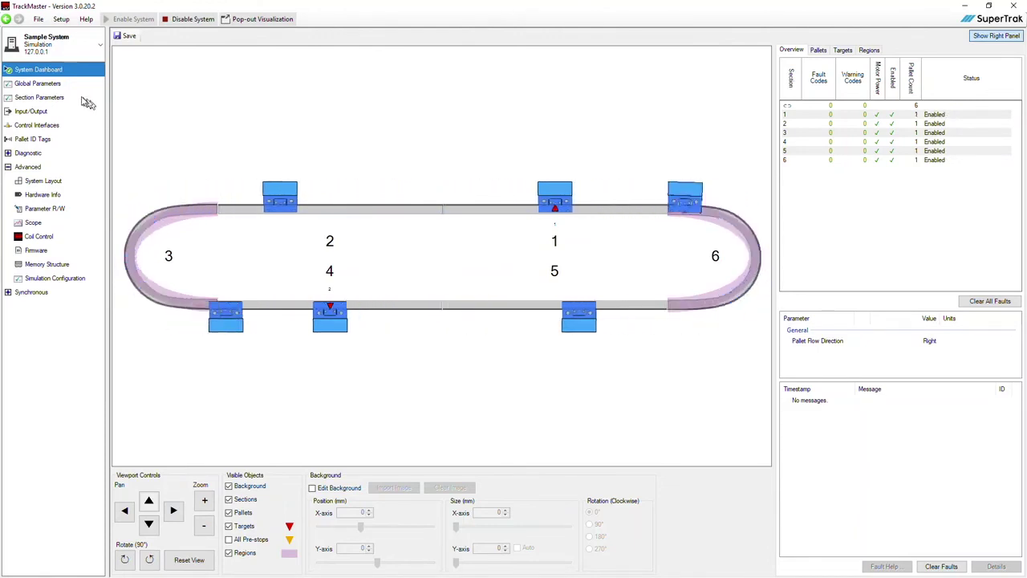
Add target 3 to the global target table at section 6, position 515.
click(55, 84)
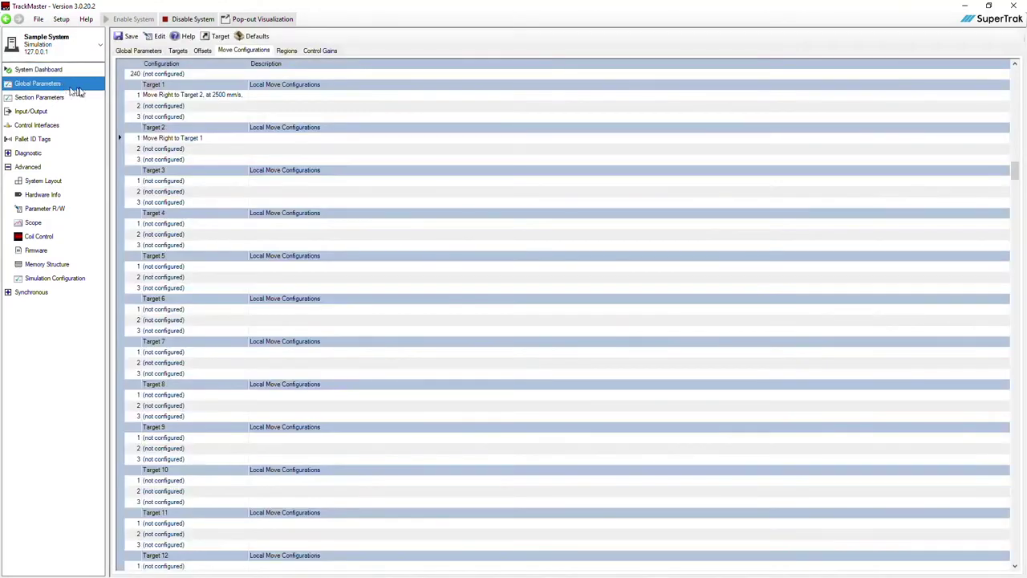
click(178, 51)
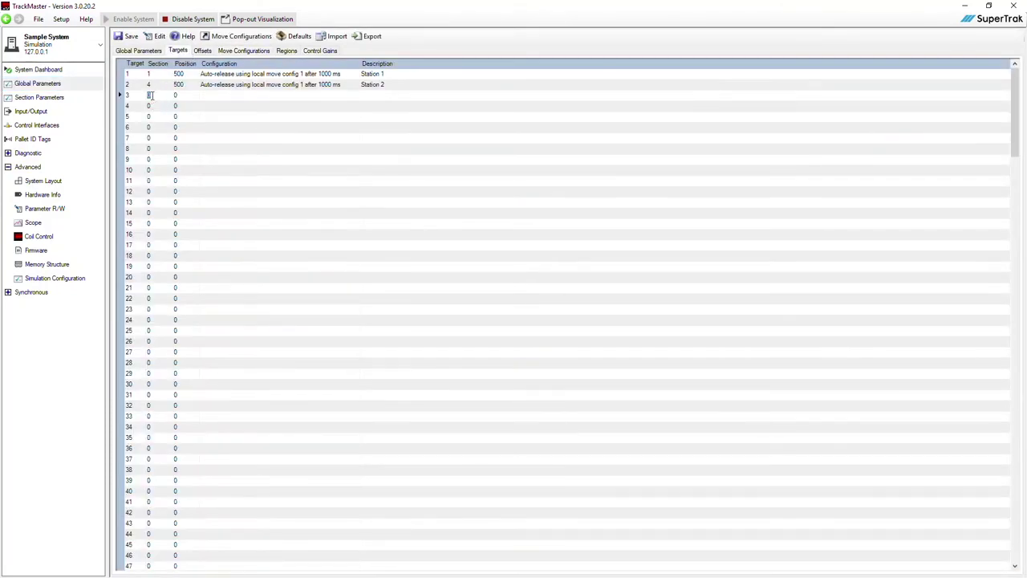
text(6)
click(187, 96)
Set target 3 to auto-release after 1000 ms using local move configuration 1, and describe it as "Station 3".
double_click(207, 100)
click(479, 307)
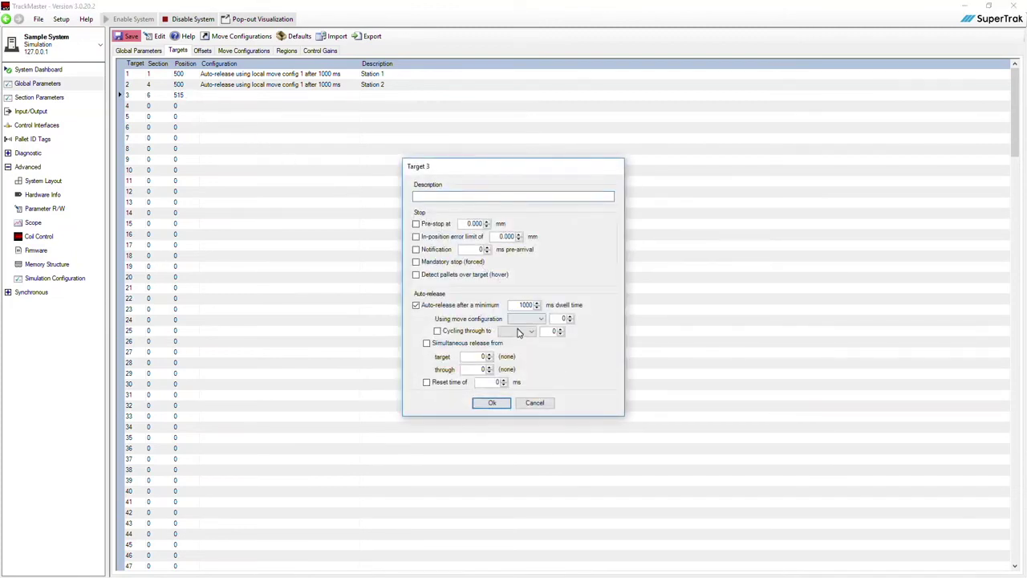
click(520, 331)
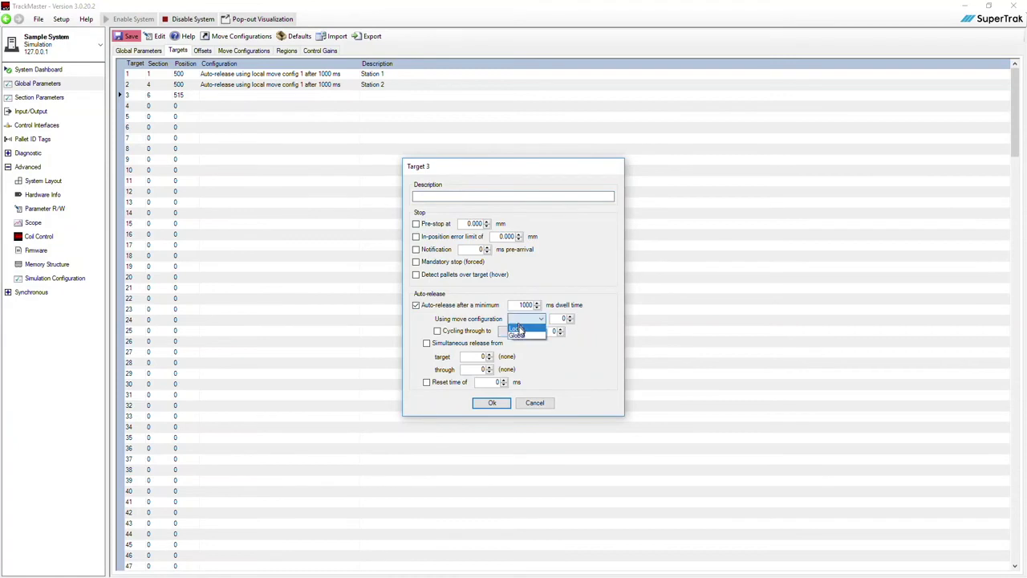
click(501, 402)
click(374, 97)
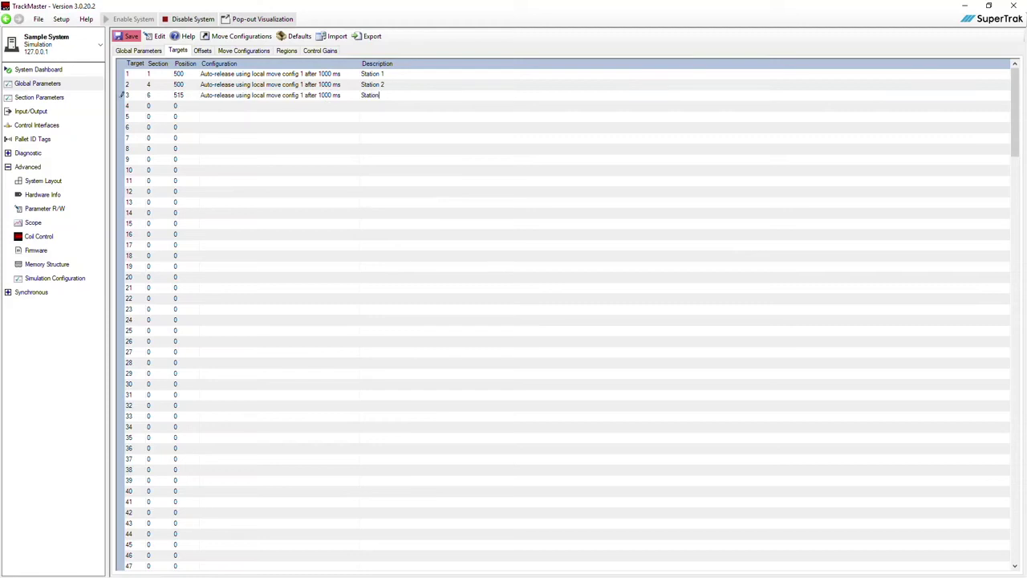
text(Station 3)
key(Return)
Configure target 3's local move configuration 1 to move pallets right to target 1.
click(241, 51)
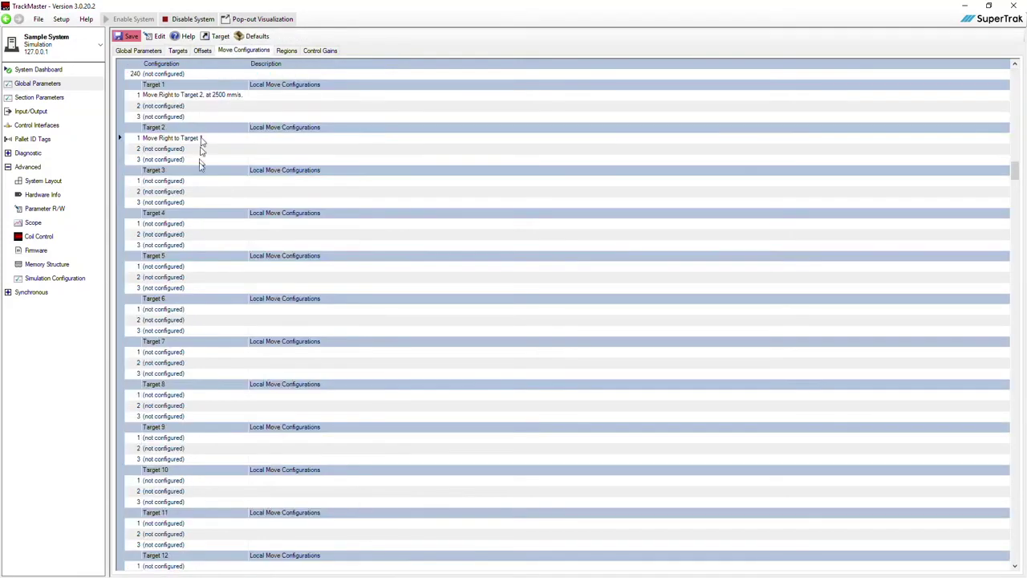
double_click(194, 185)
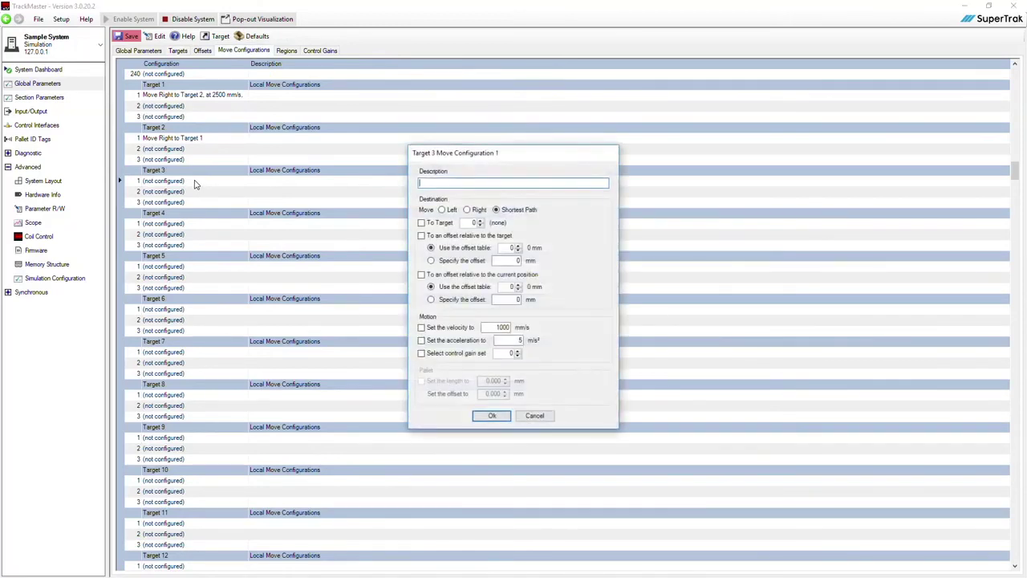
click(447, 224)
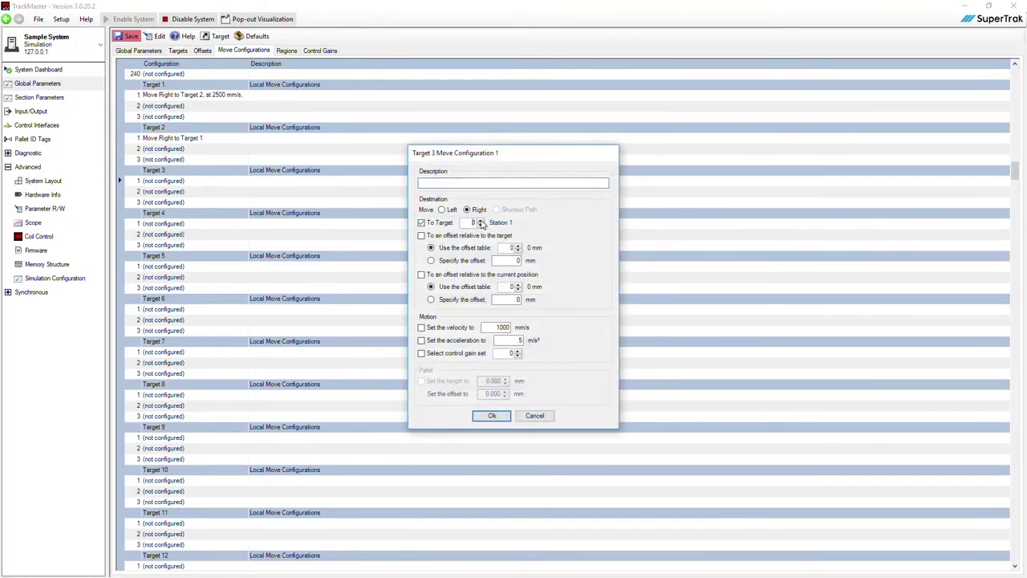
click(492, 415)
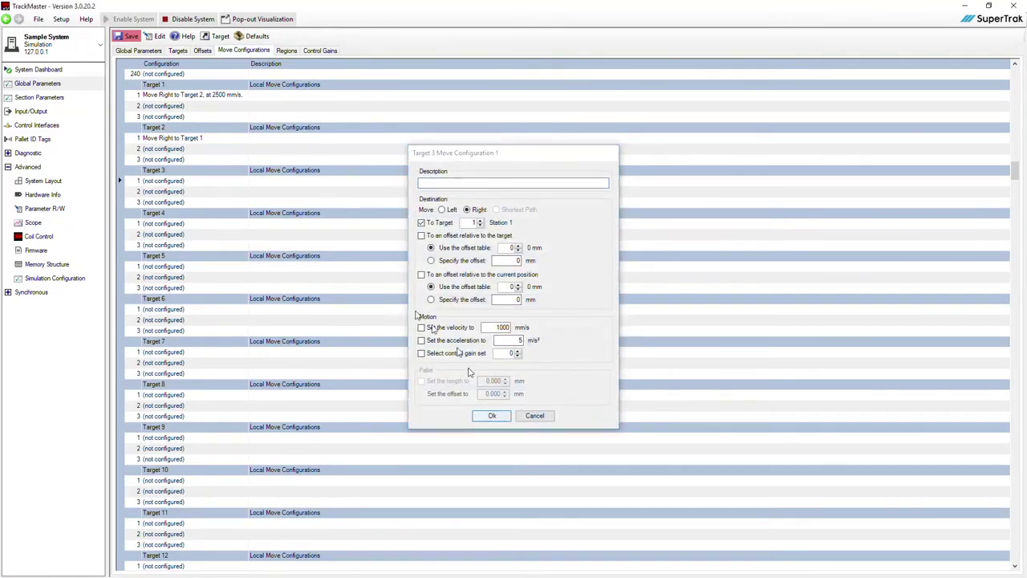
Change the destination of target 2's local move configuration 1 to target 3, and return to the system dashboard.
double_click(224, 140)
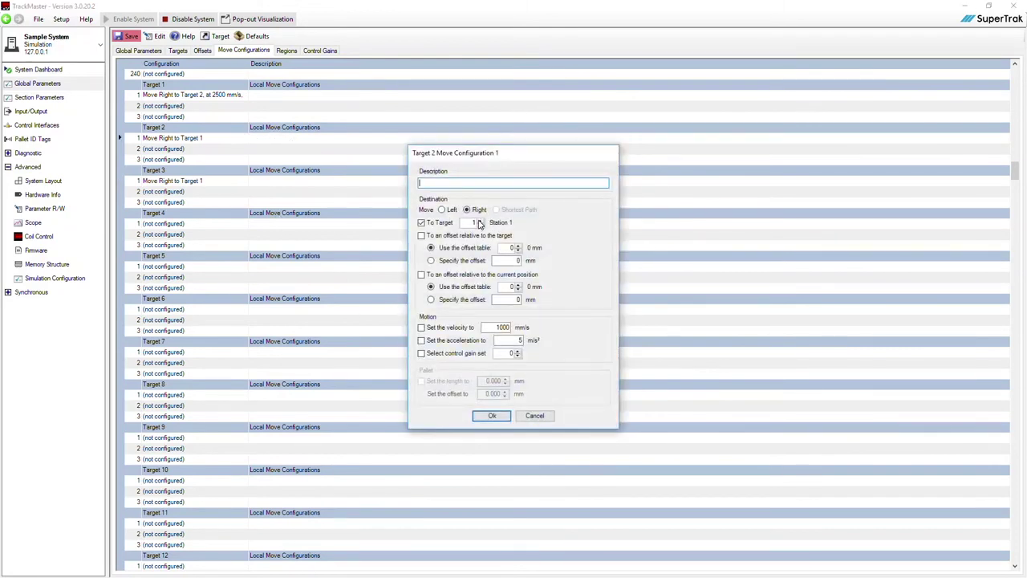
click(479, 221)
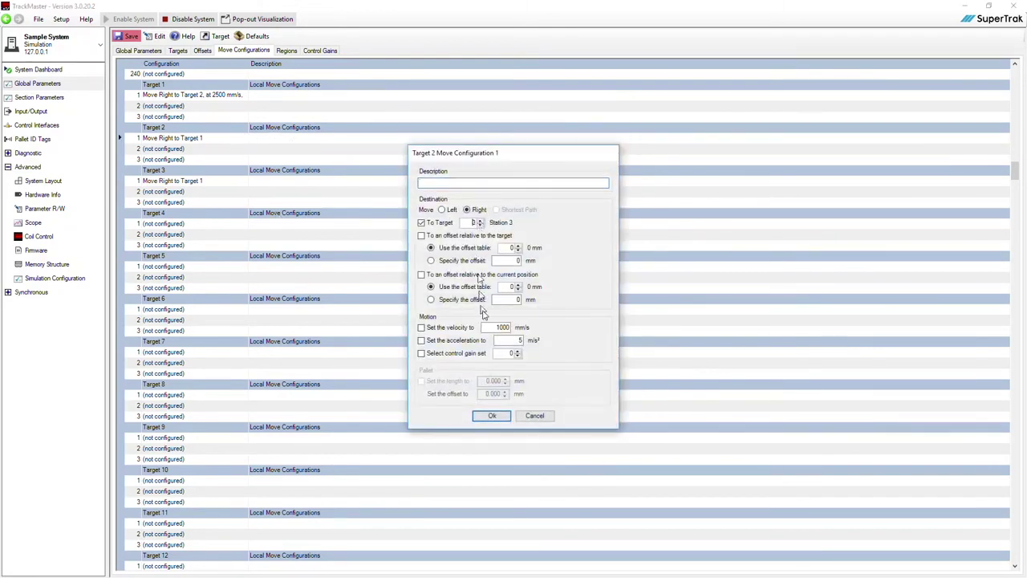
click(492, 416)
click(52, 70)
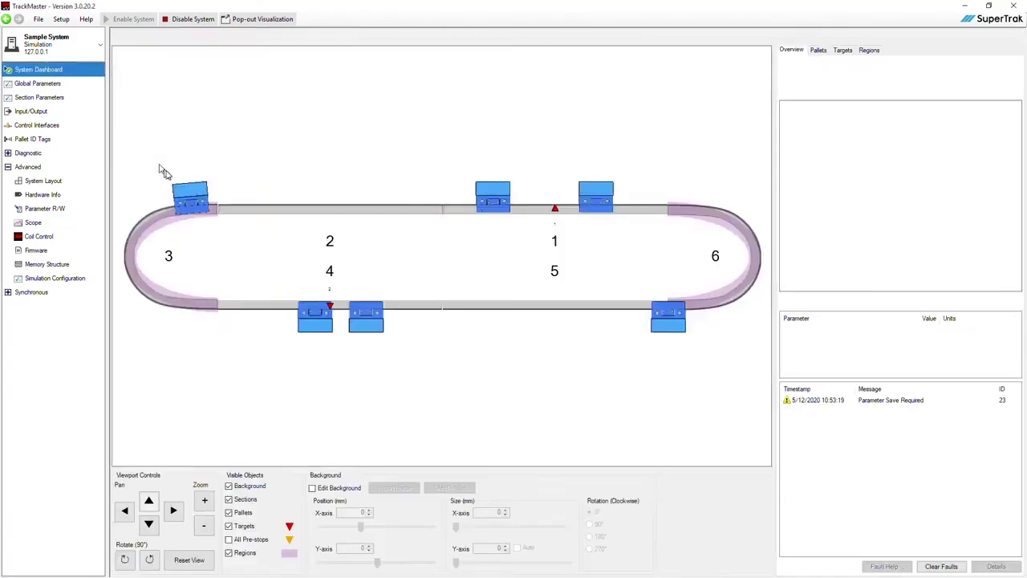